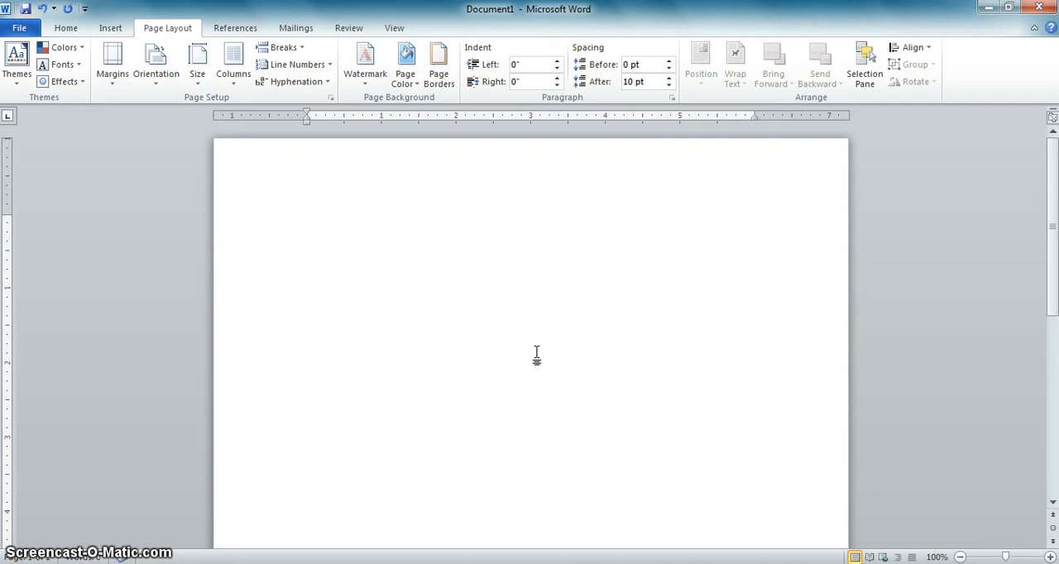
Step: Set the blank document's font to Times New Roman at size 12
left_click(549, 325)
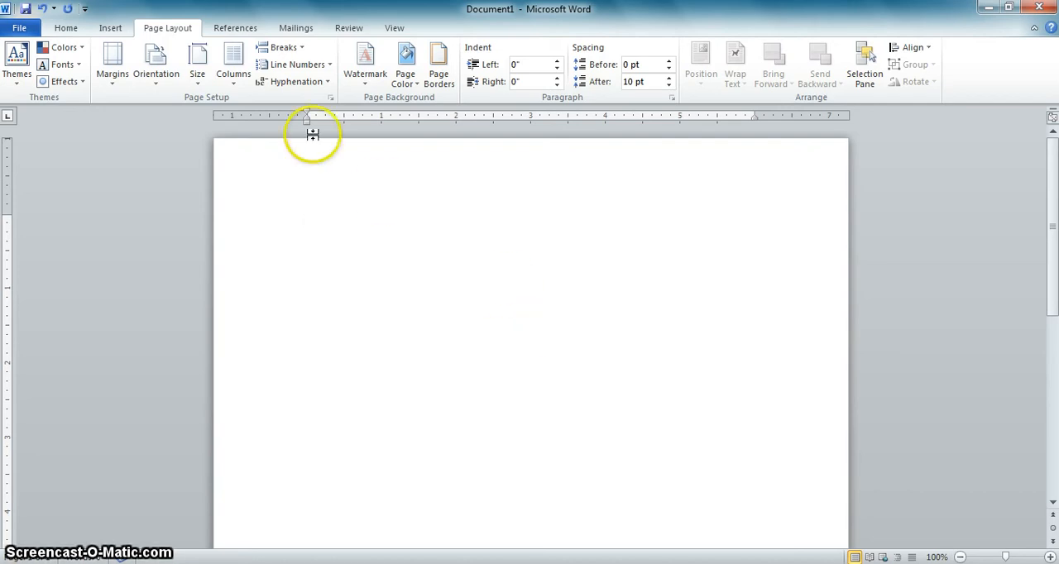
left_click(67, 30)
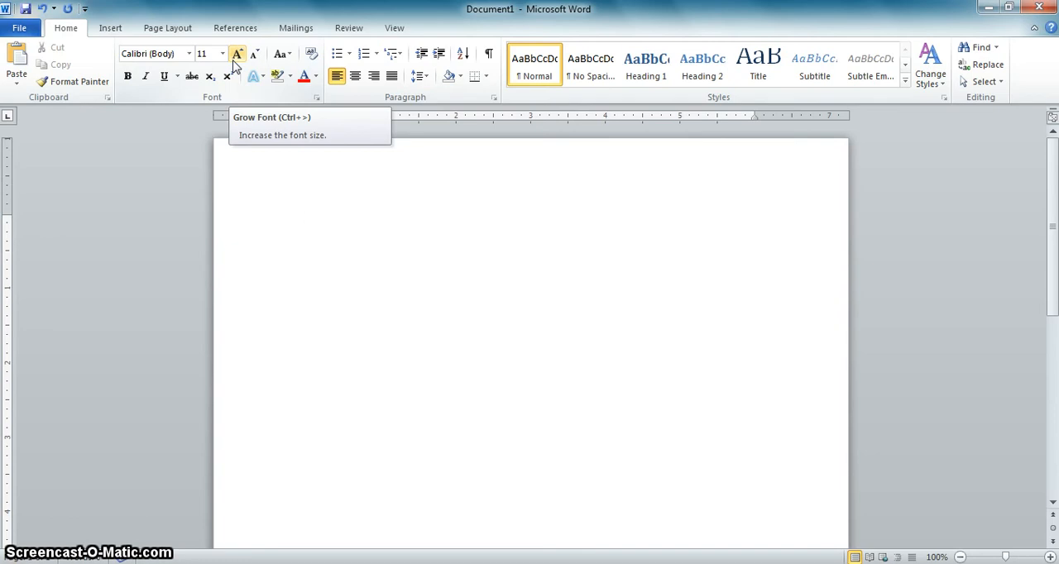
left_click(189, 54)
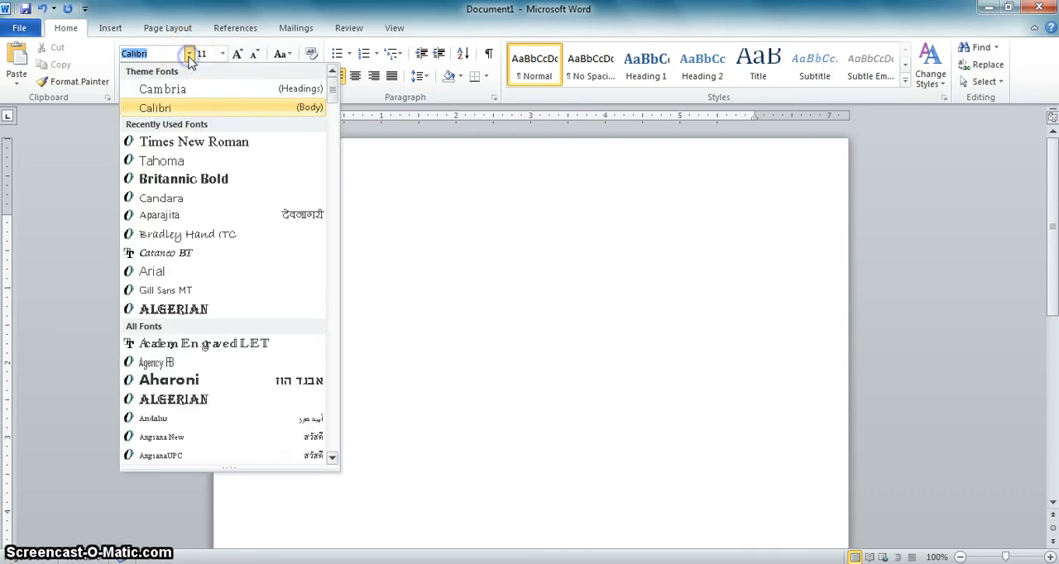
left_click(174, 145)
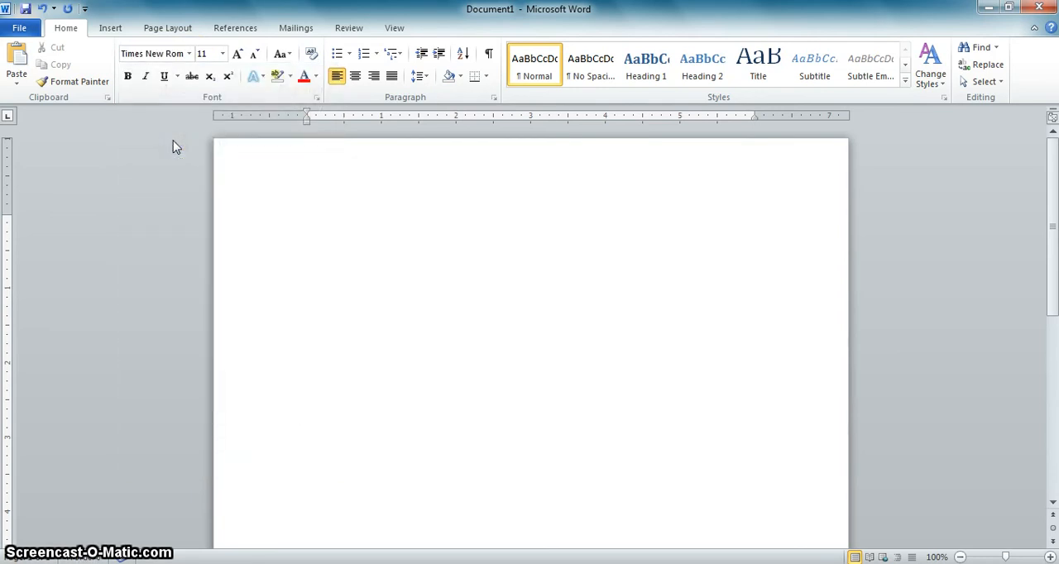
left_click(222, 55)
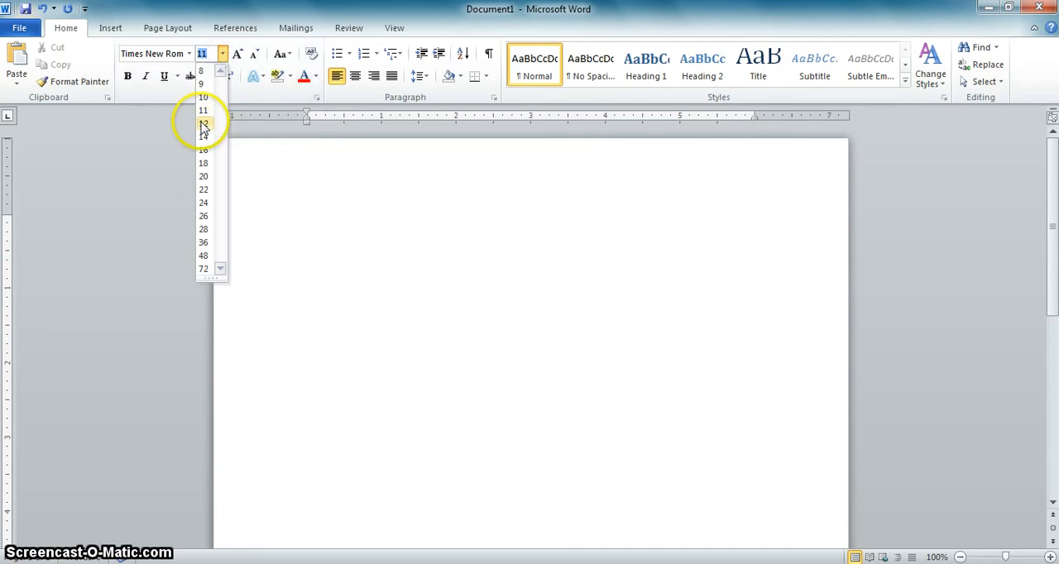
left_click(223, 53)
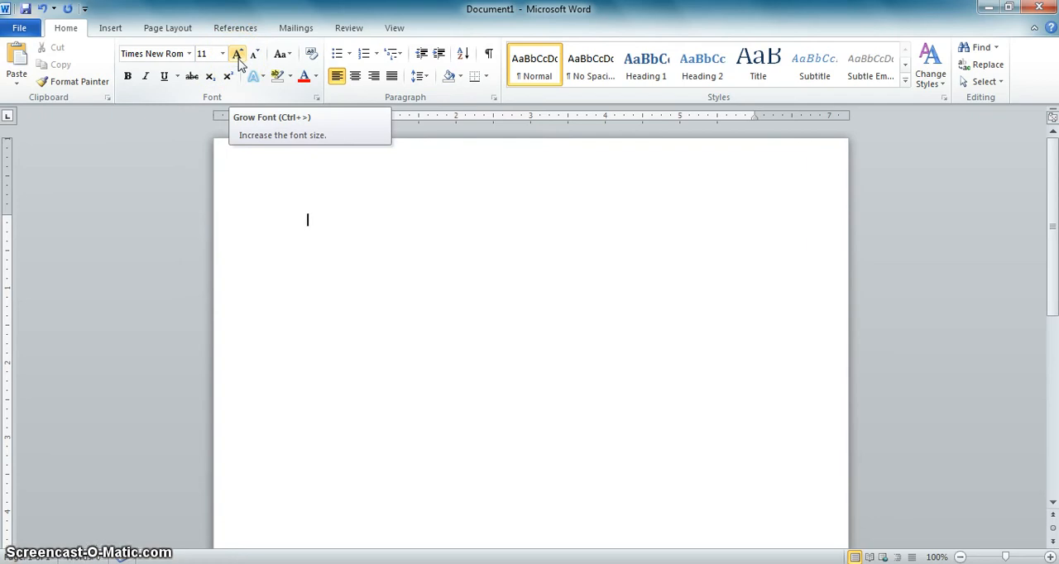
left_click(238, 58)
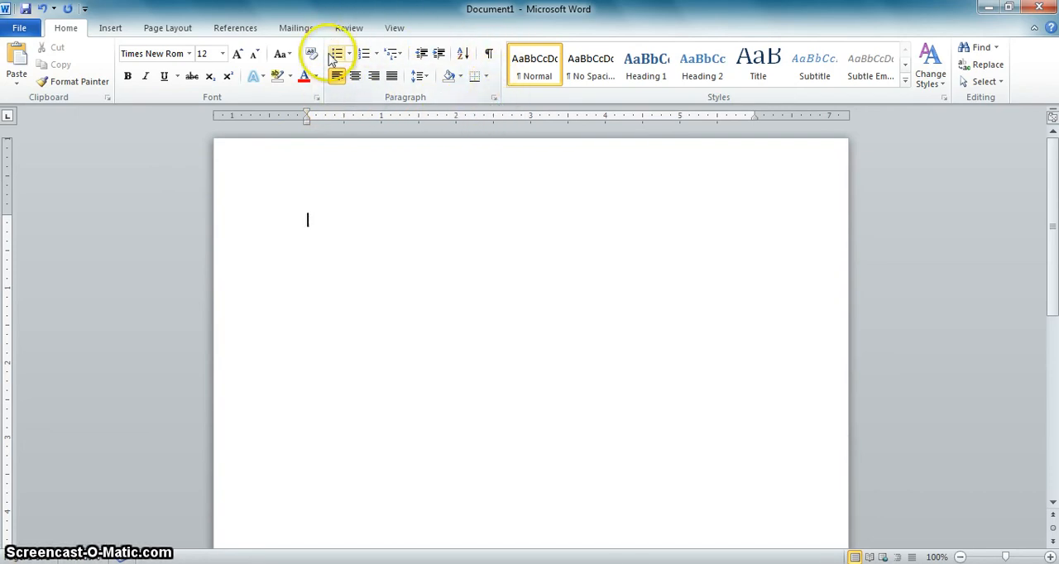
Step: Set the paragraph spacing after to 0 pt and the line spacing to Double
left_click(493, 101)
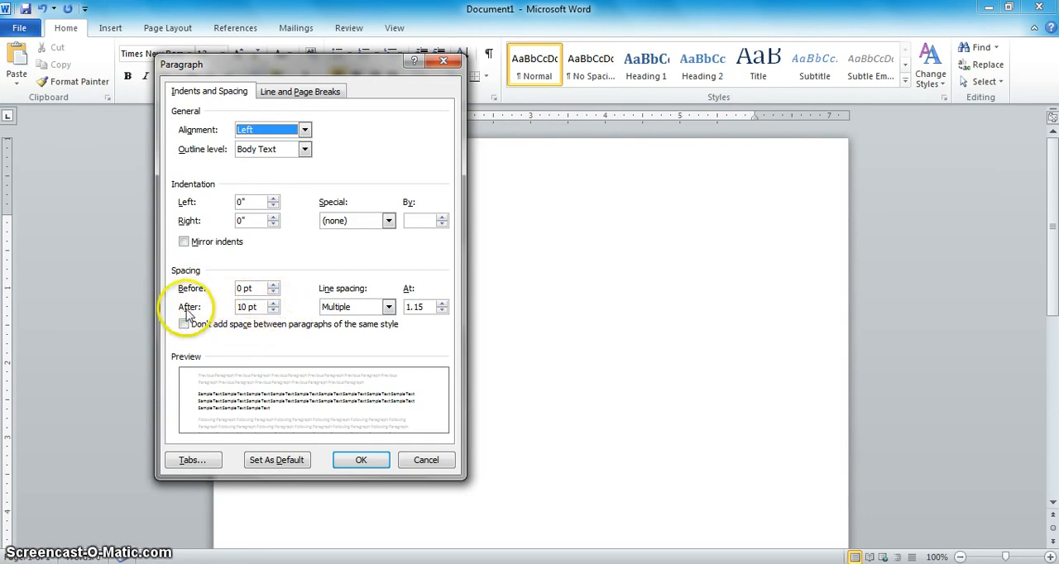
left_click(273, 311)
left_click(273, 310)
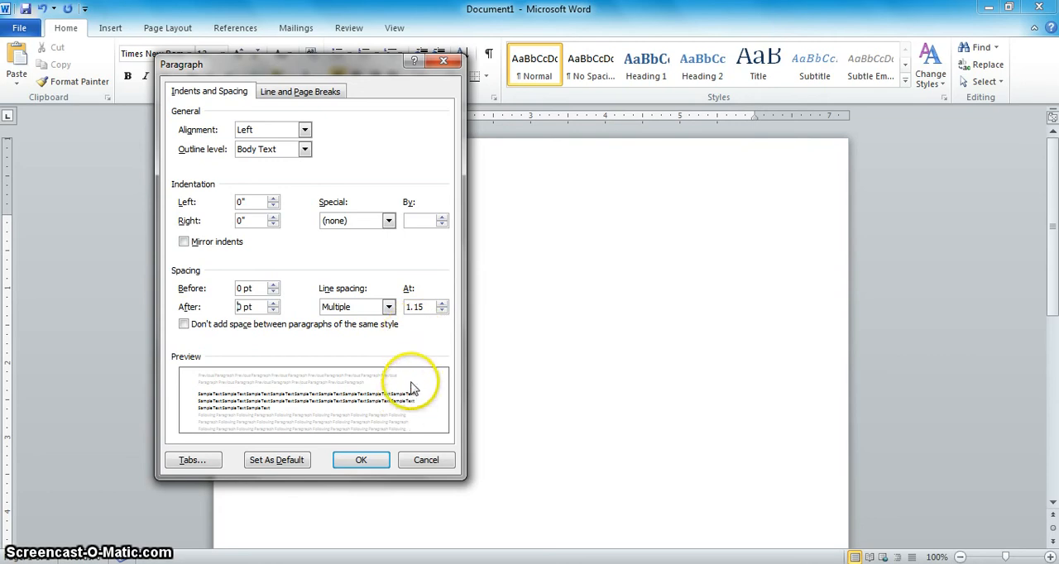
left_click(388, 307)
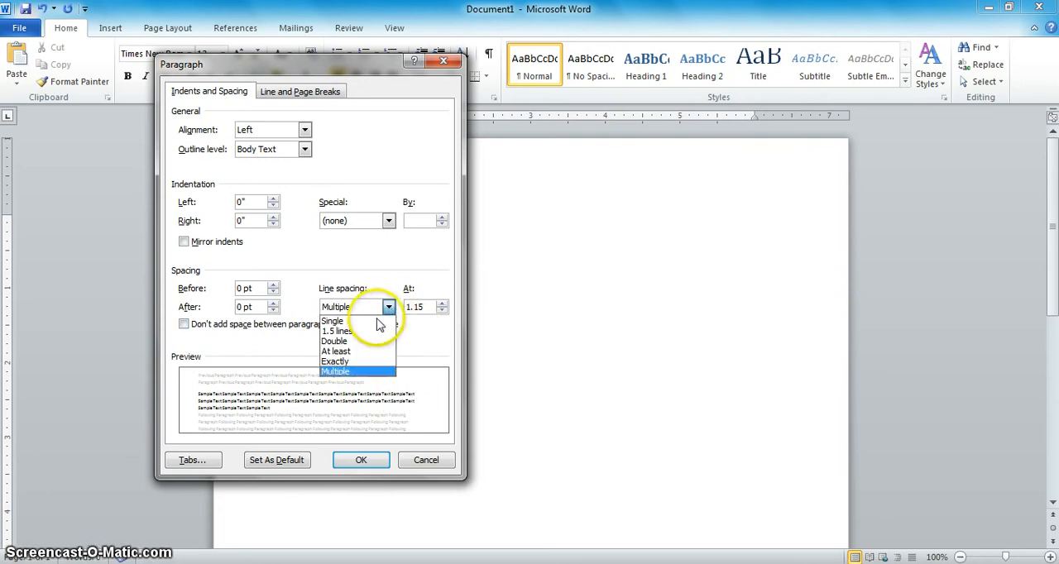
left_click(361, 341)
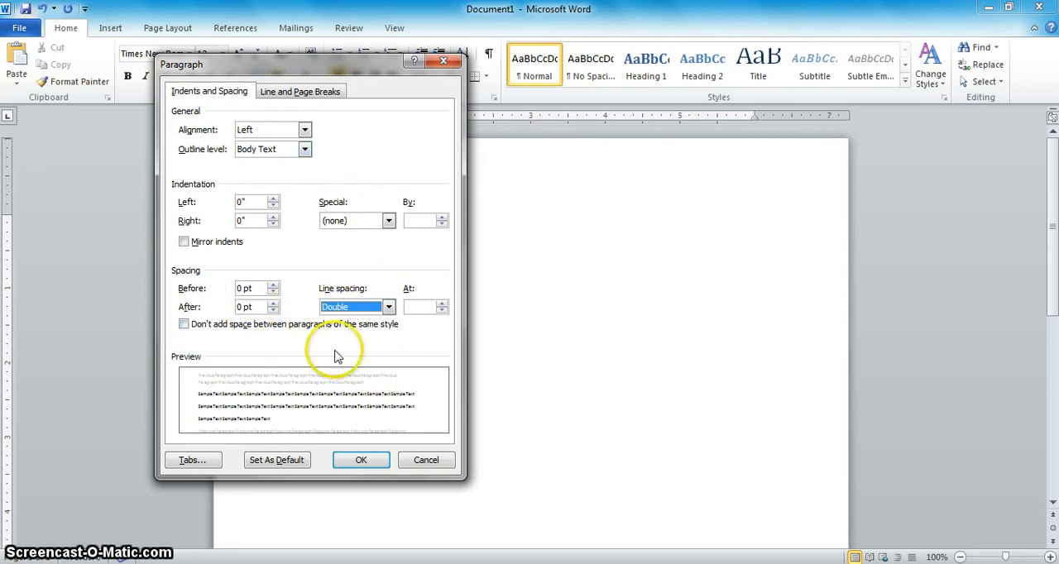
left_click(352, 457)
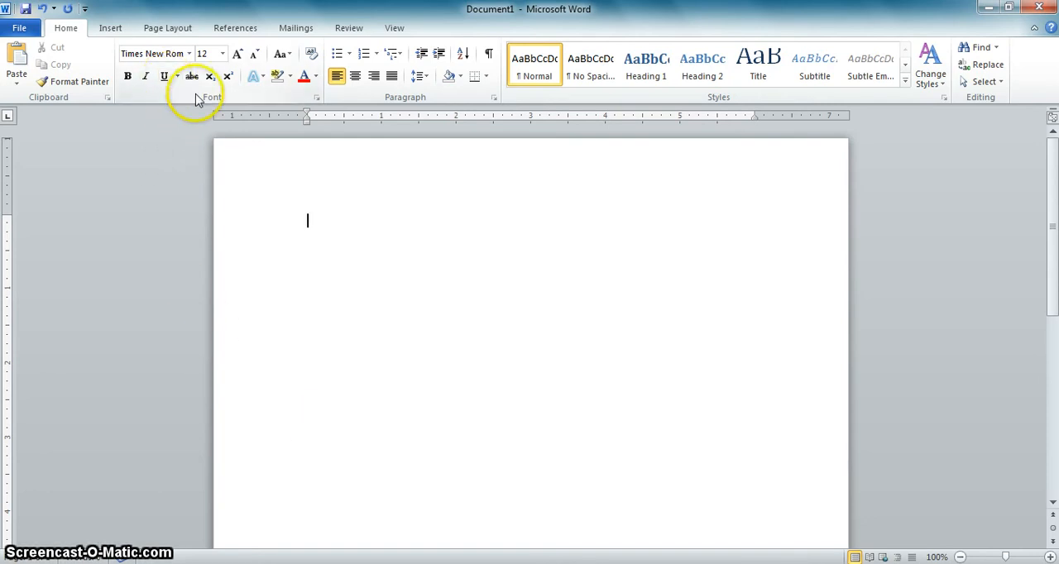
Step: Apply the Normal margin preset with 1" margins on all sides of the page
left_click(168, 30)
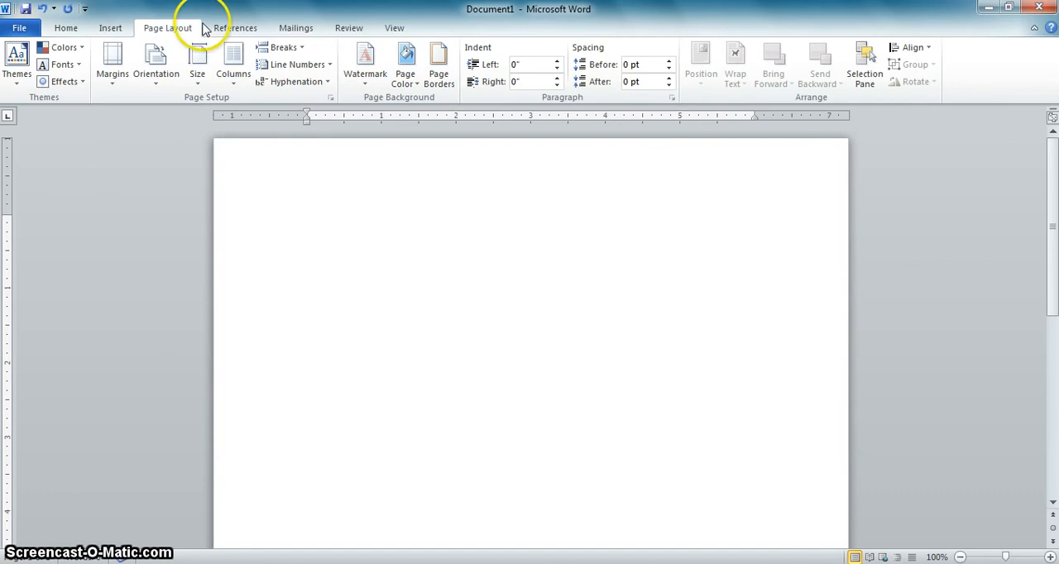
left_click(113, 86)
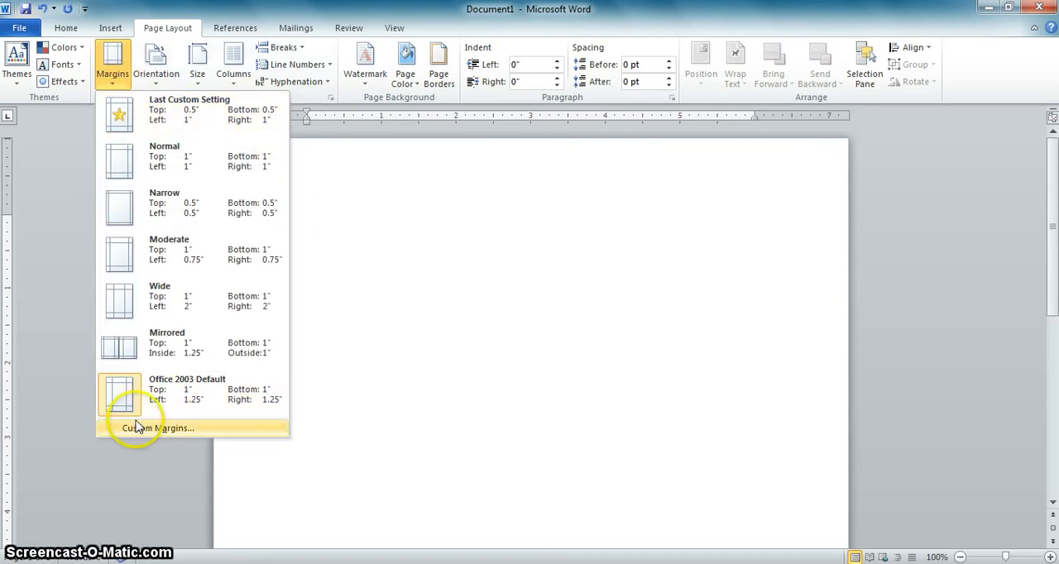
left_click(218, 408)
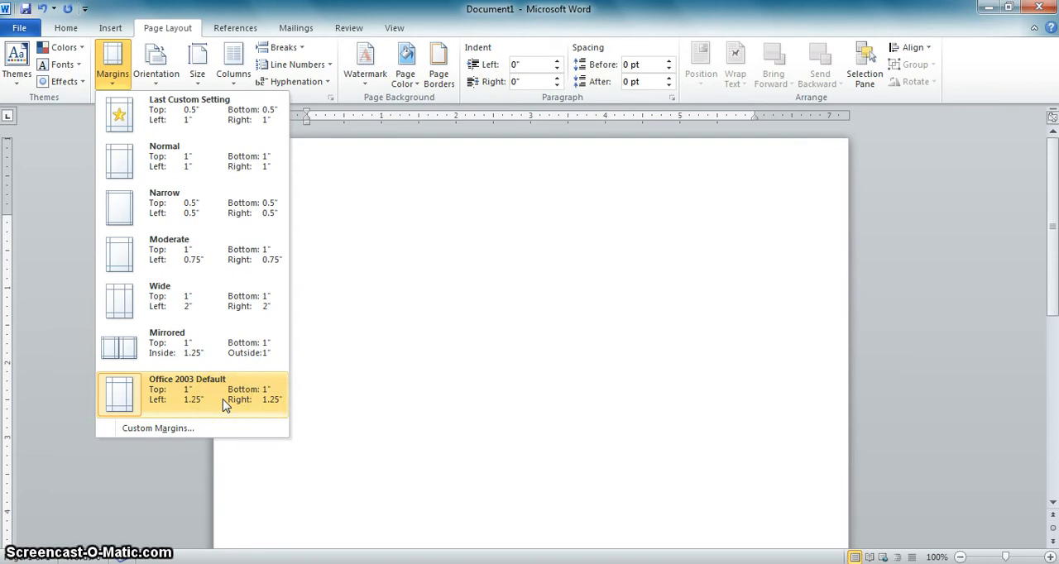
left_click(207, 177)
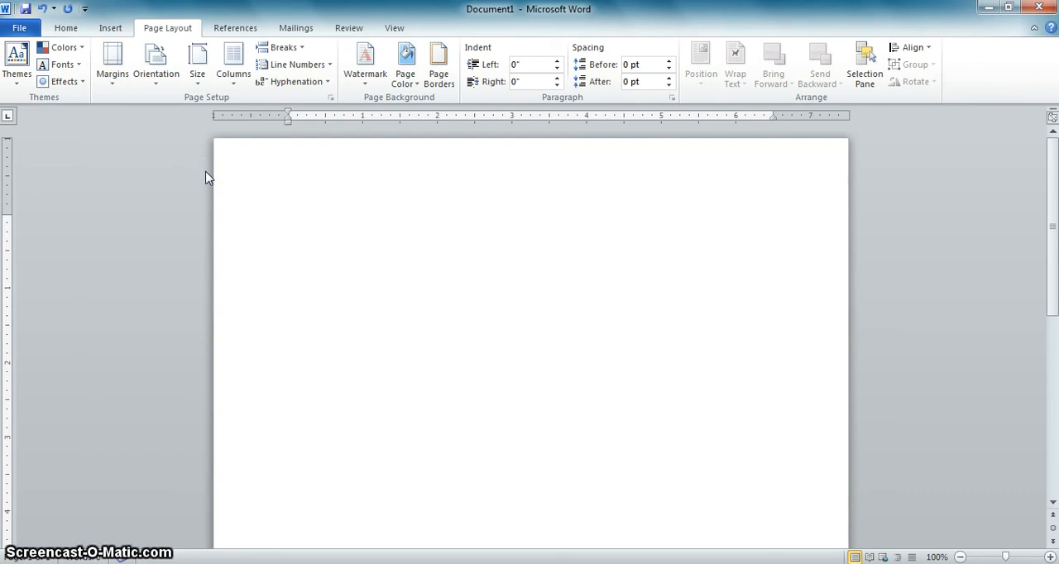
Step: Enter the student's full name on the first line and the teacher's name on the second line
left_click(268, 177)
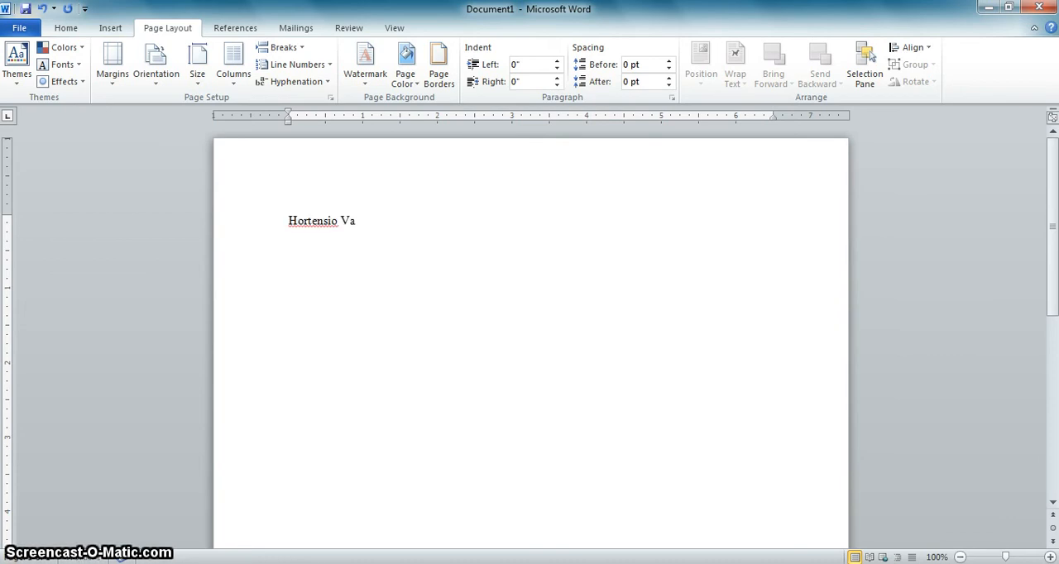
type("Hortensio VanderFlipper")
key("Return")
type("Ms. Downe")
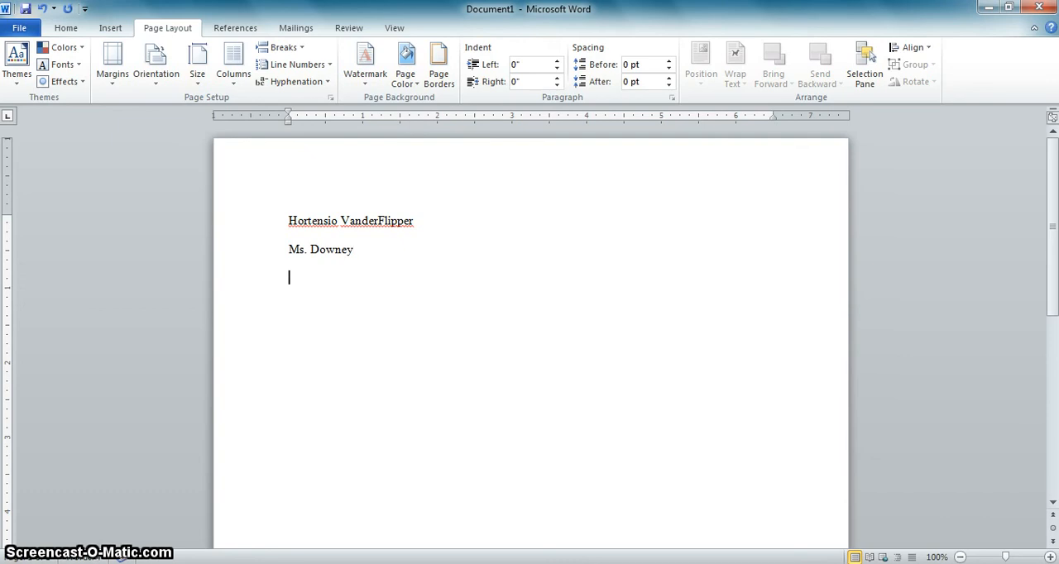
type("y")
key("Return")
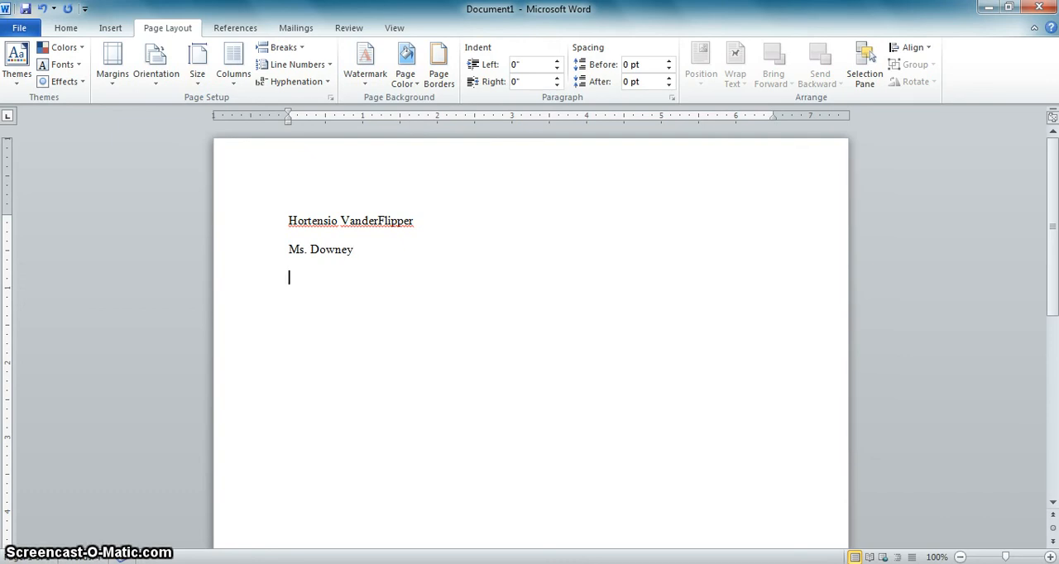
Step: Add the class line "English I/7th" below the teacher's name, followed by the date line "10 September 2013"
type("Engl")
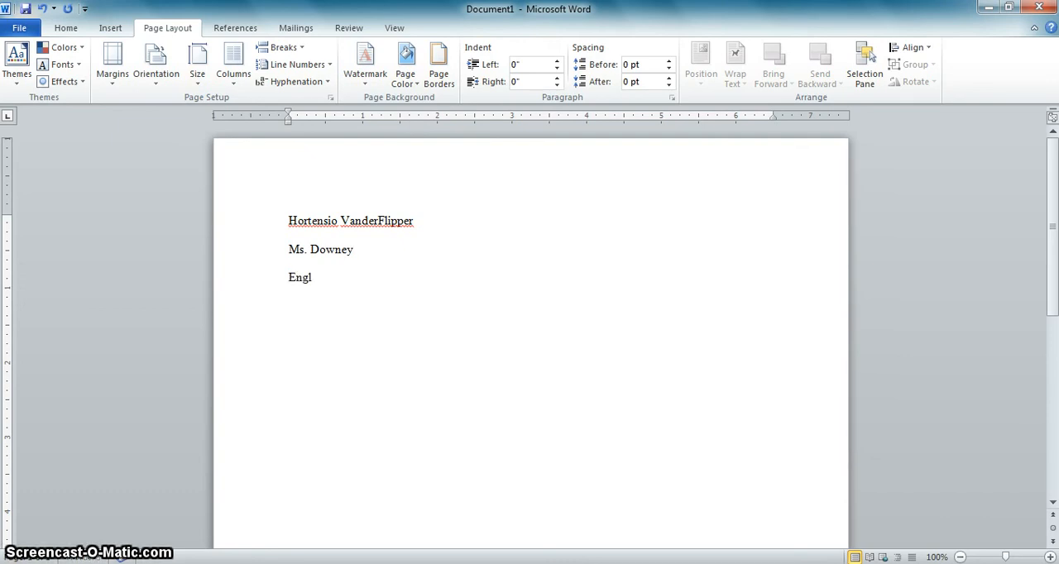
type("ish")
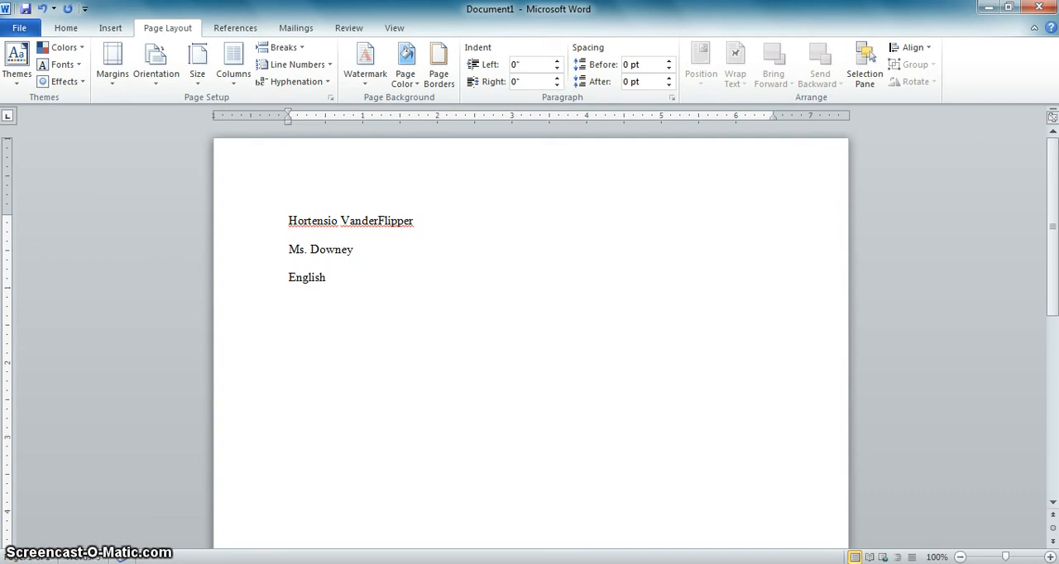
type(" I/")
type("7th")
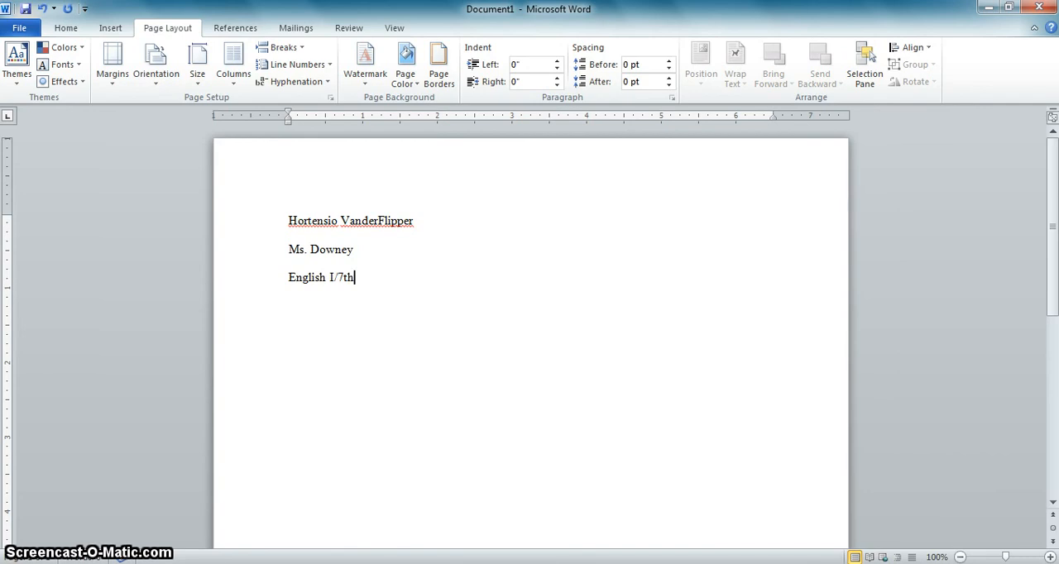
key("Return")
type("10 S")
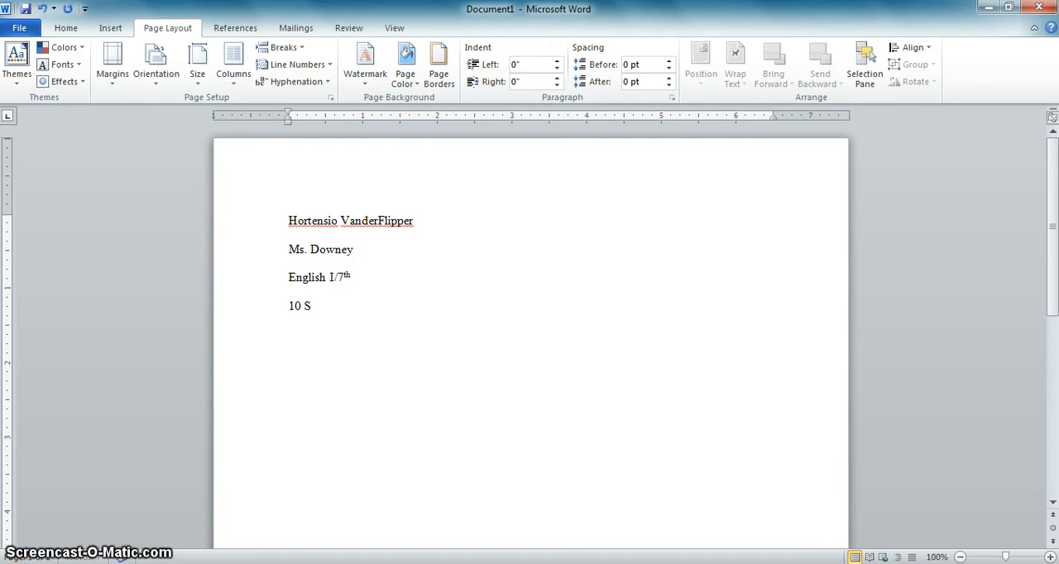
type("eptember 2013")
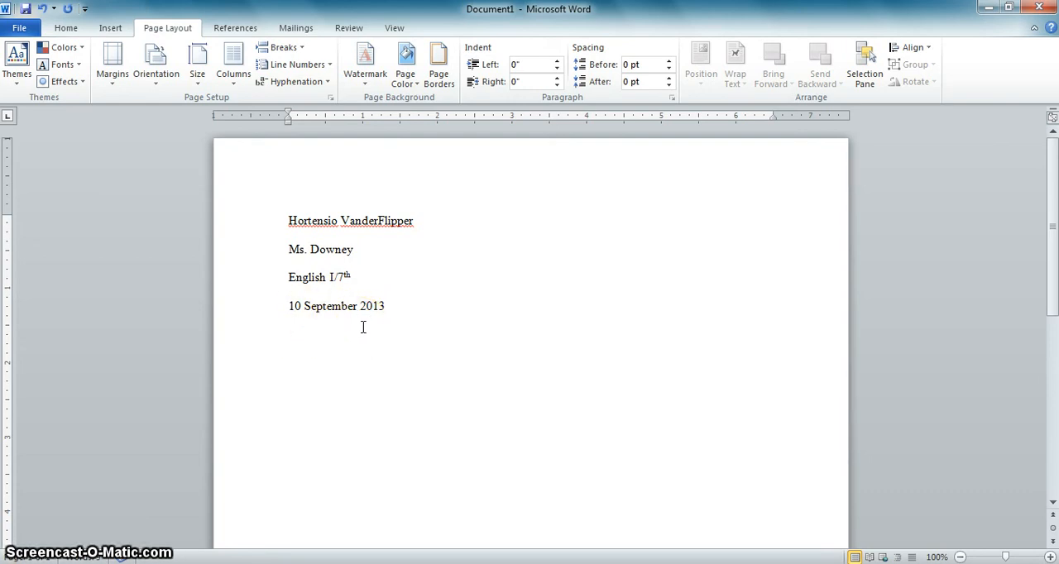
Step: Add the title "Interesting Title" on a new line below the date and center it
key("Return")
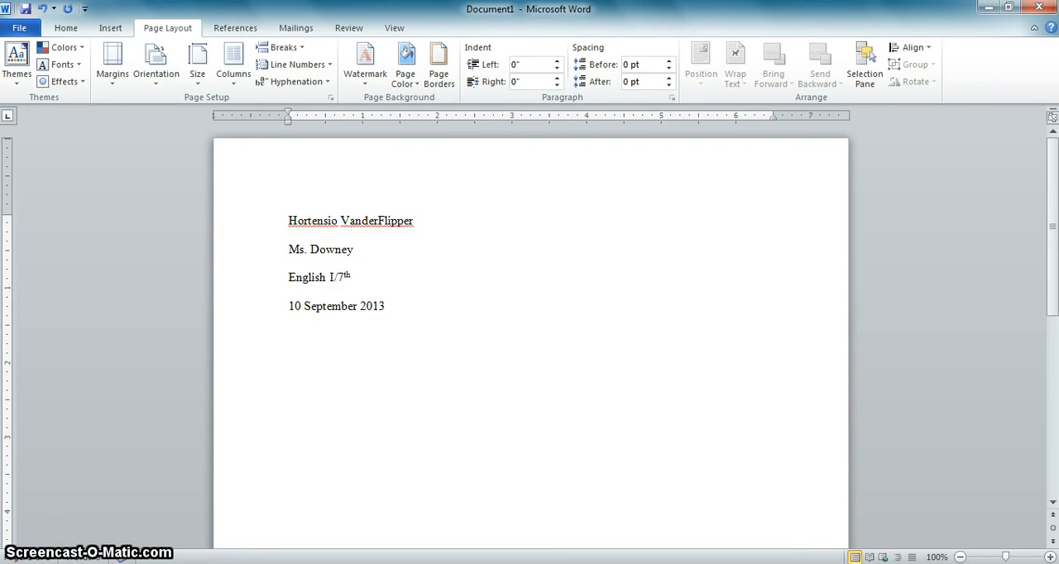
type("Intere")
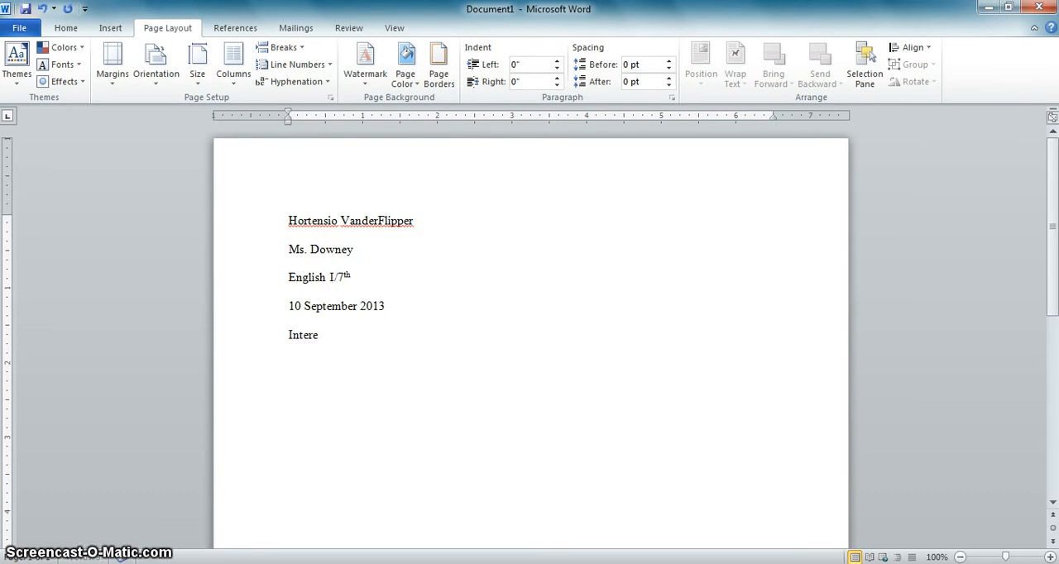
type("sting Title")
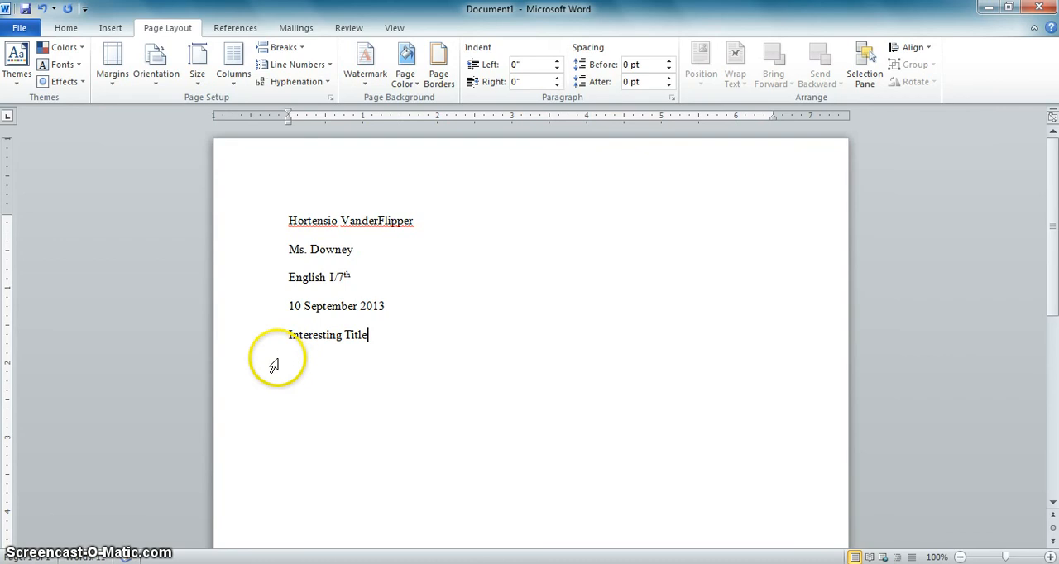
left_click(239, 336)
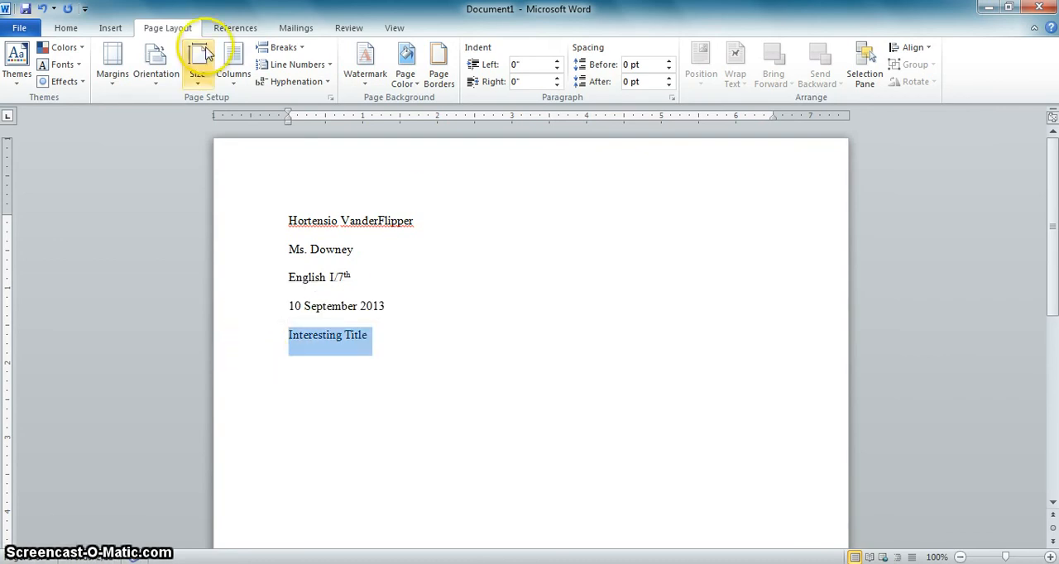
left_click(70, 32)
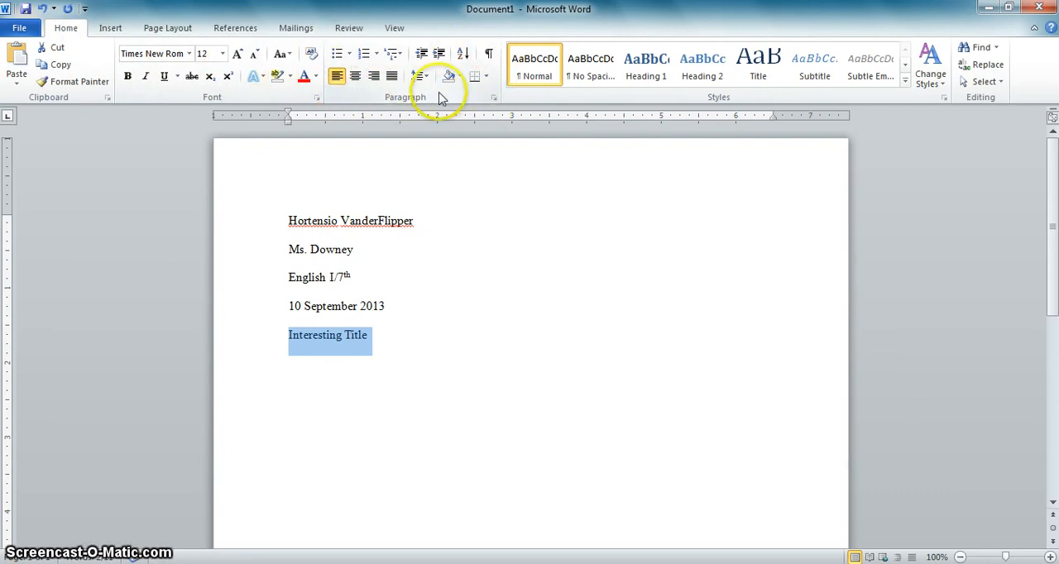
left_click(353, 93)
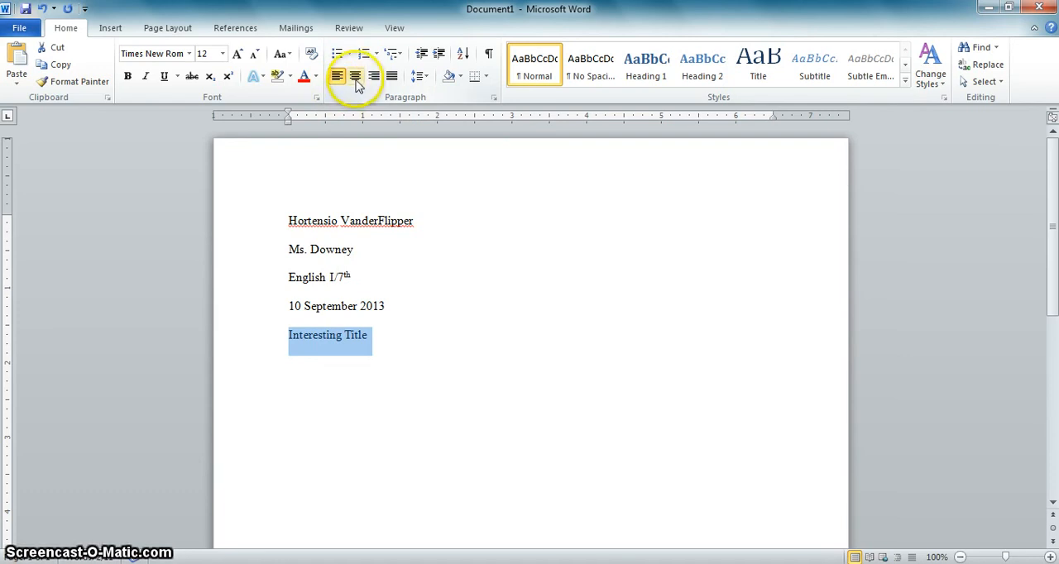
left_click(357, 81)
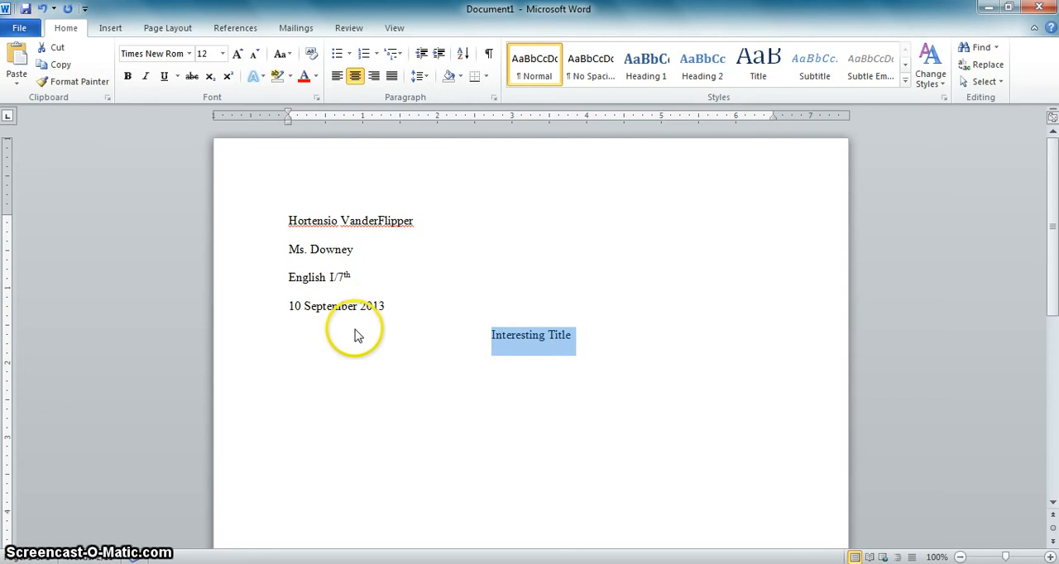
Step: Start a new paragraph below the title and align it to the left
left_click(554, 369)
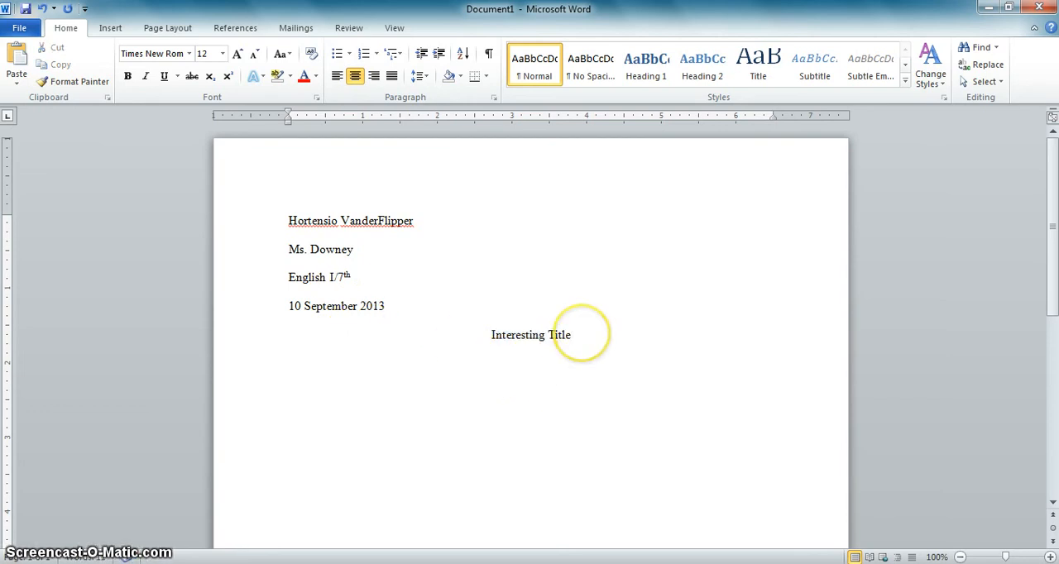
key("Return")
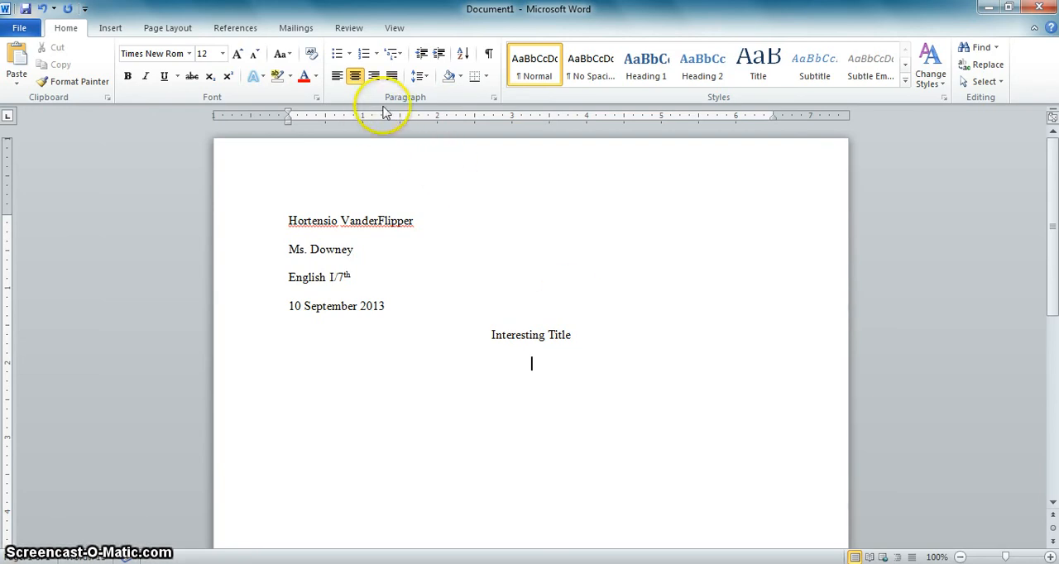
left_click(337, 77)
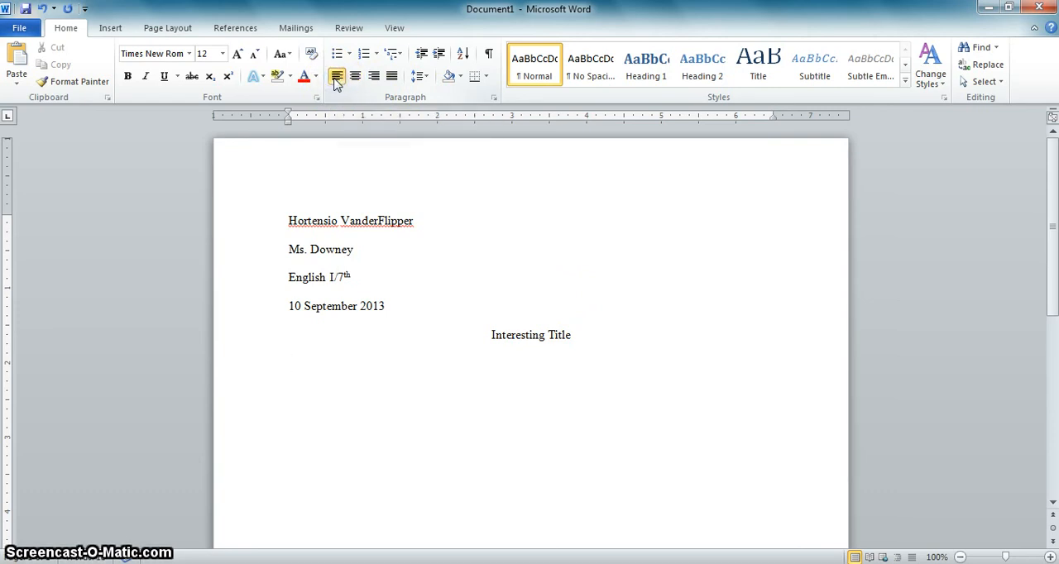
left_click(392, 78)
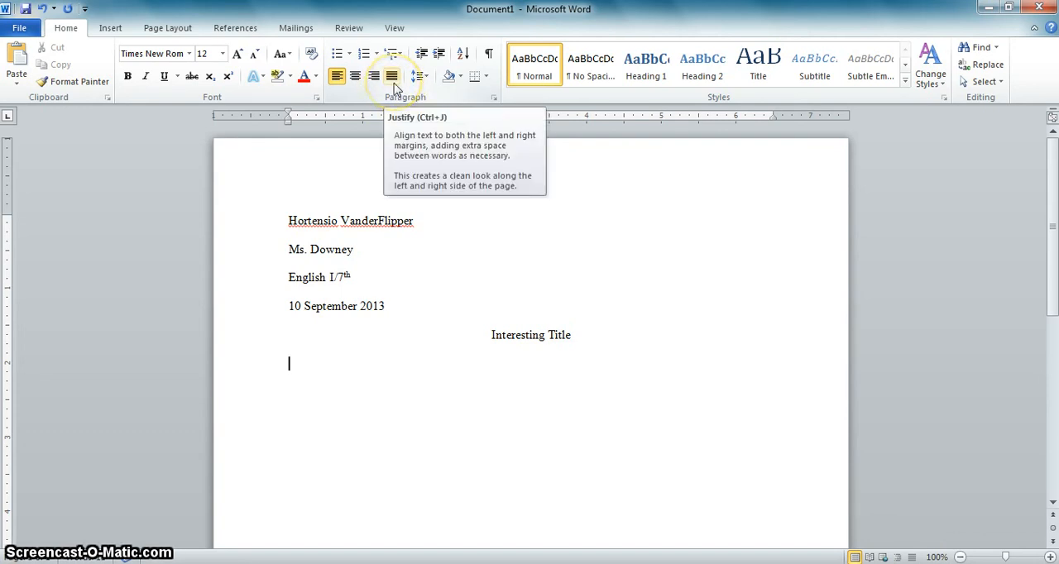
Step: Left-align the body paragraph below the title and start it with a tab indent and the sentence "Begin by typing your paper."
left_click(394, 76)
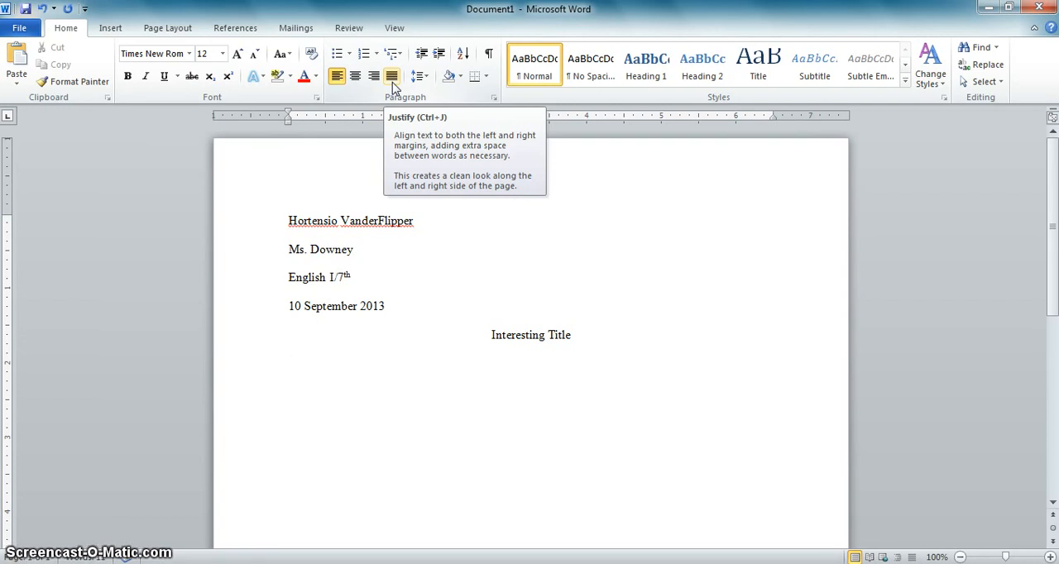
left_click(393, 84)
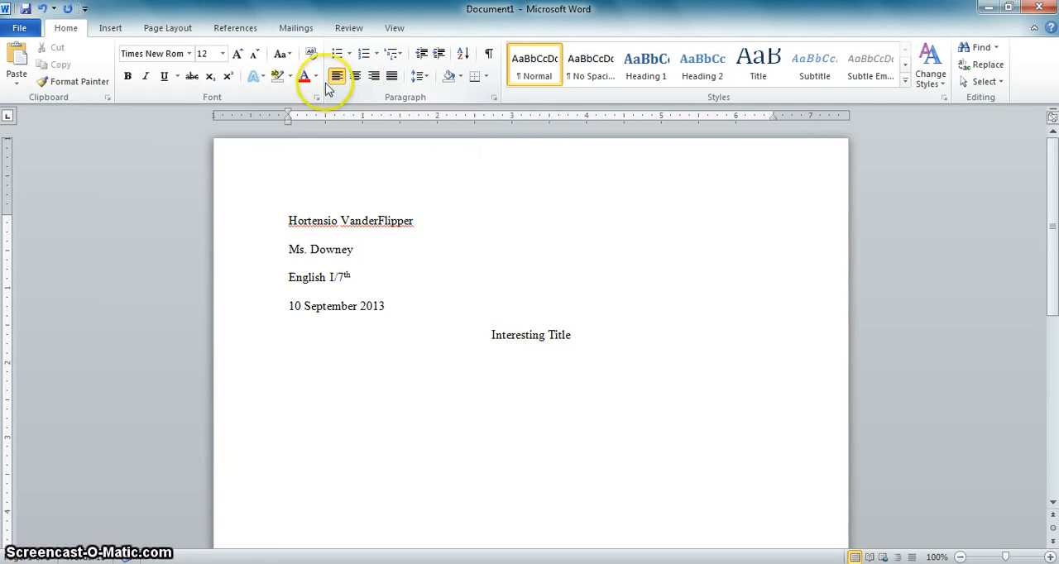
left_click(338, 77)
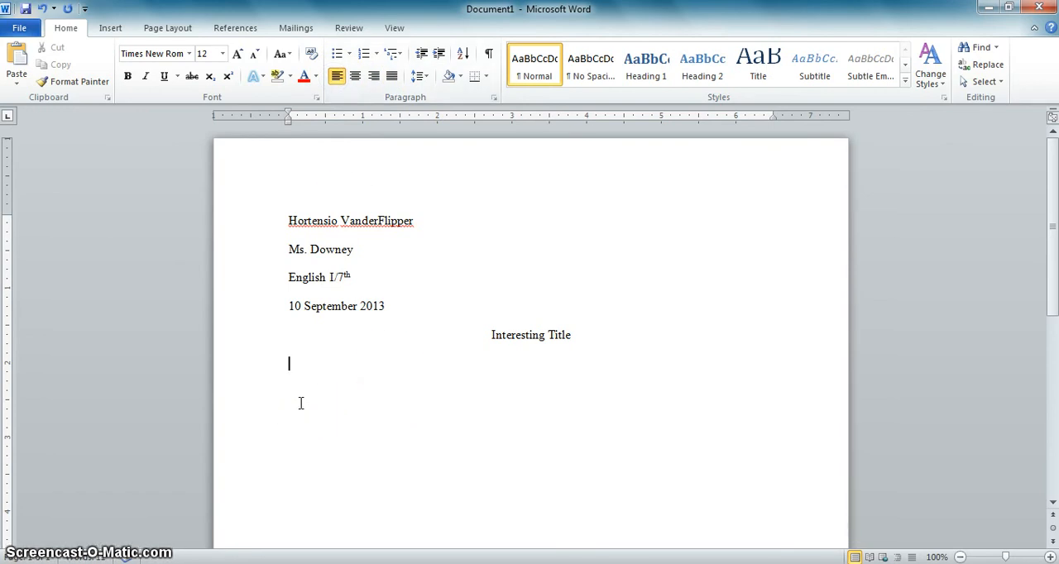
key("Tab")
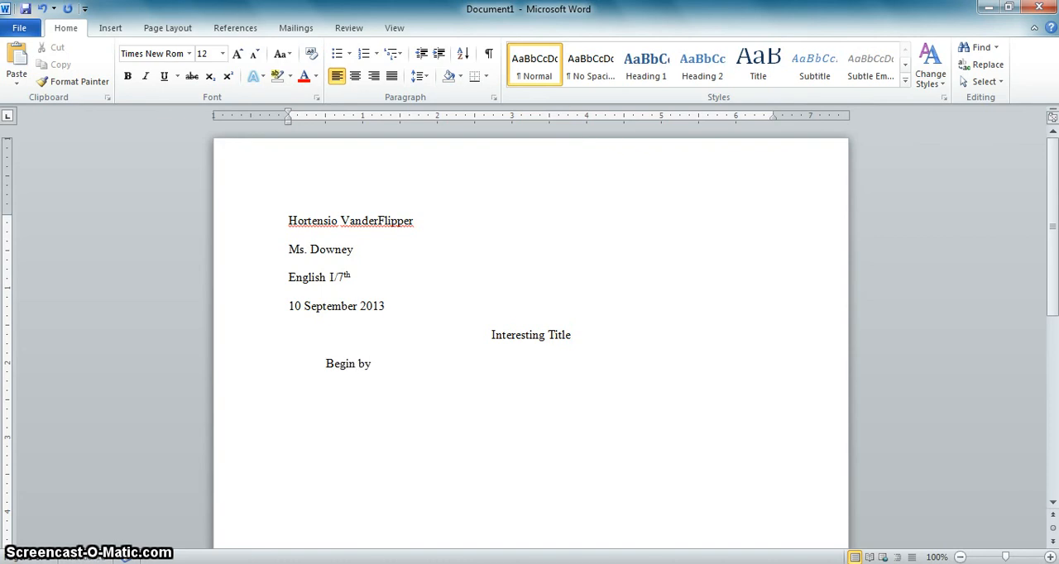
type("Begin by typing your paper.")
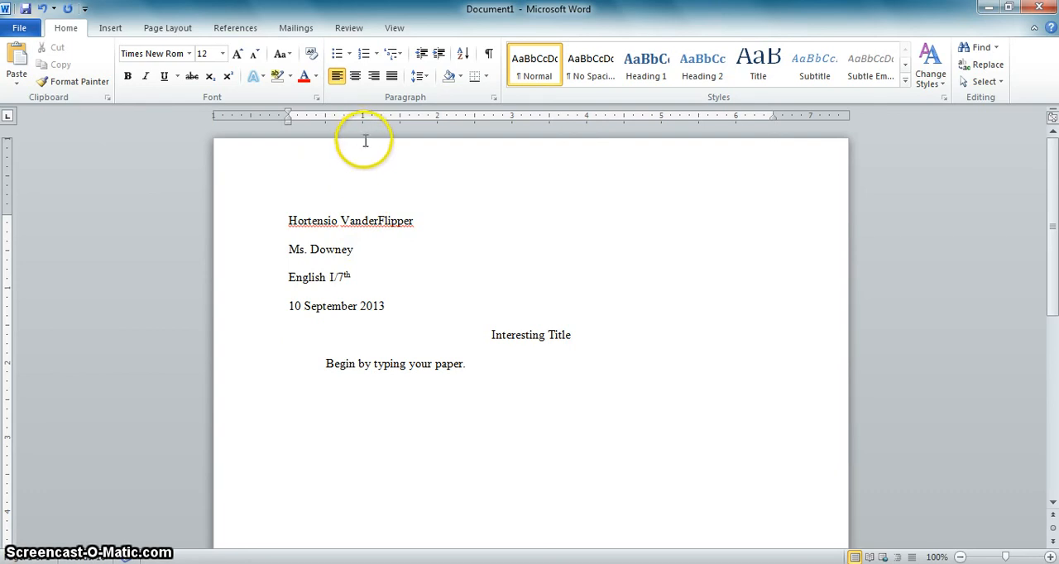
Step: Open the page header, insert a Plain Number 3 page number at the top of the page, and enter the student's last name before it
left_click(369, 173)
double_click(369, 174)
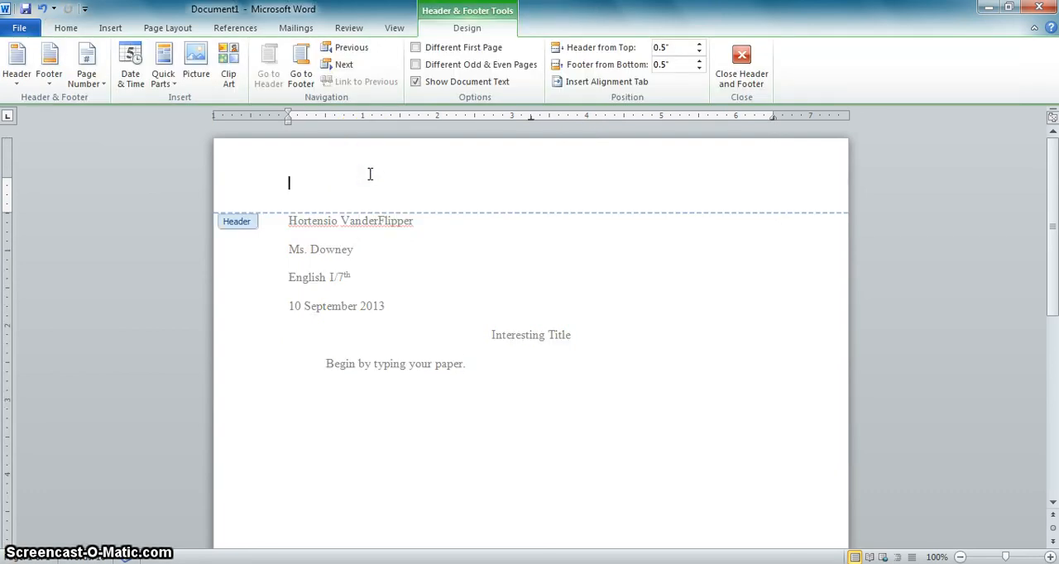
mouse_move(1052, 227)
left_mouse_down()
mouse_move(1052, 398)
mouse_move(1040, 218)
left_mouse_up()
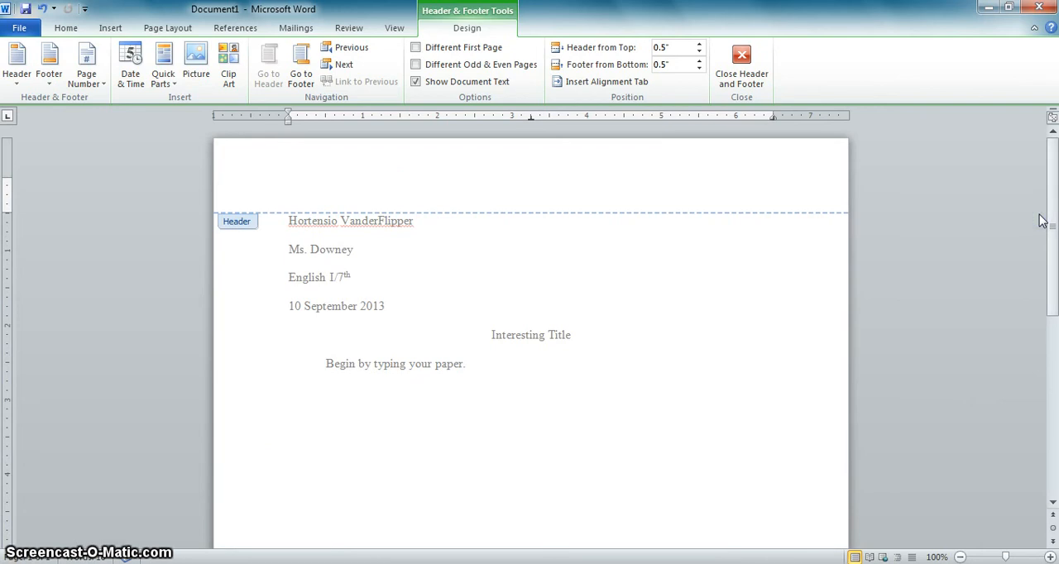
left_click(222, 184)
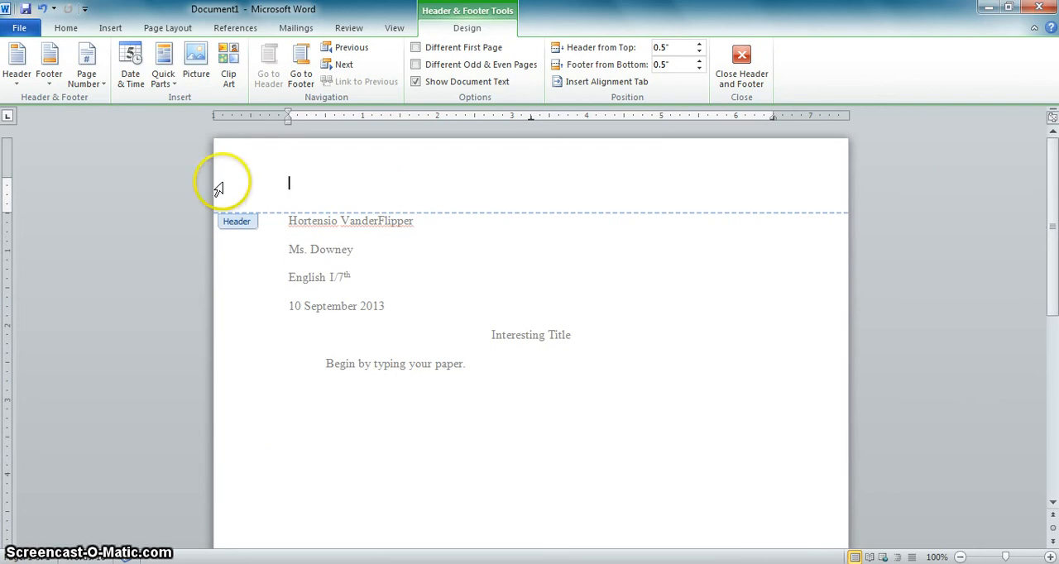
left_click(303, 183)
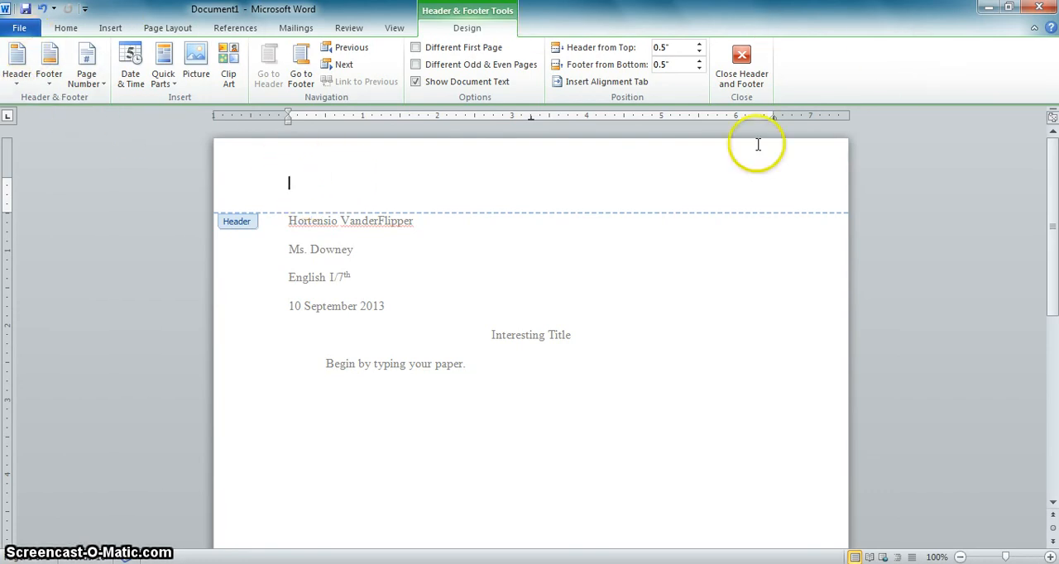
left_click(98, 79)
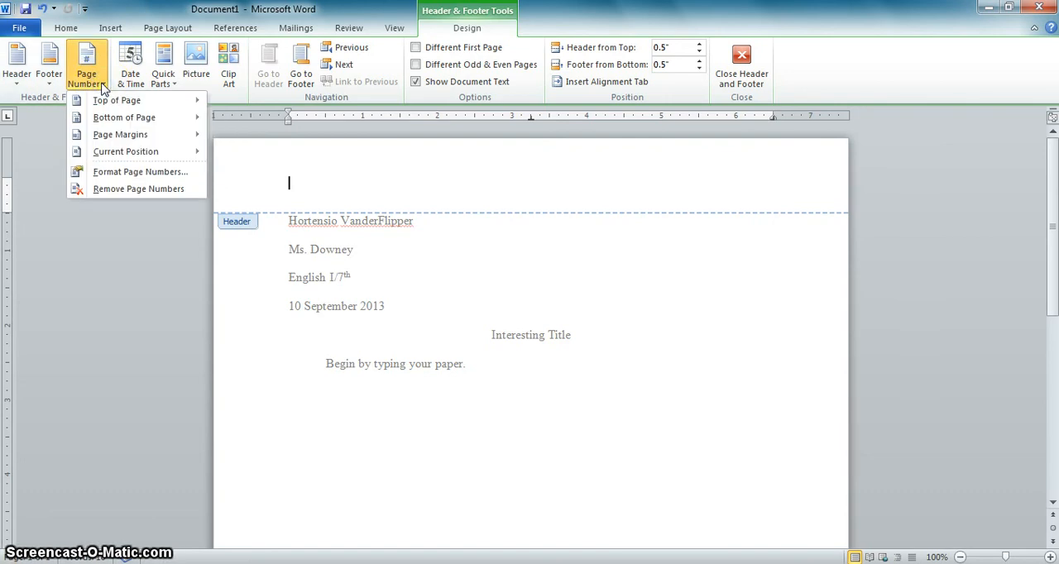
left_click(101, 103)
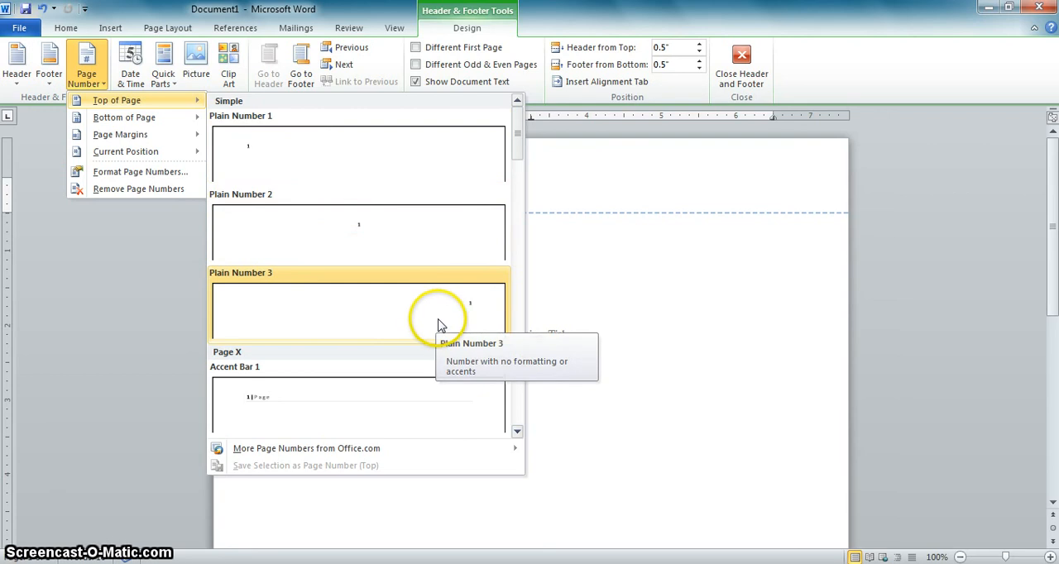
left_click(385, 316)
left_click(747, 182)
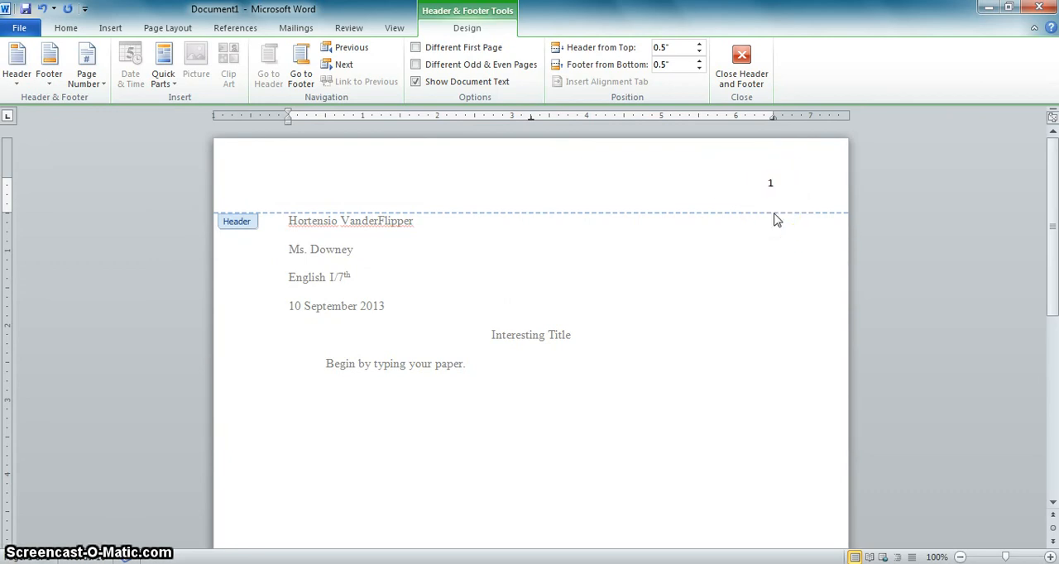
type("VanderFlipper")
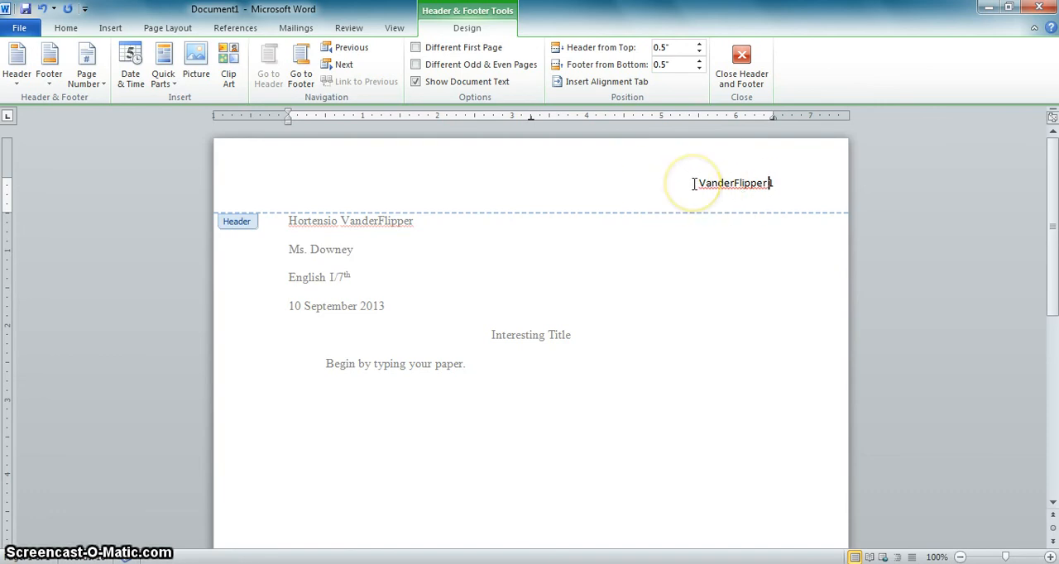
Step: Format the last name and page number in the header as Times New Roman, size 12, and return to the document body
left_click_drag(692, 183, 769, 183)
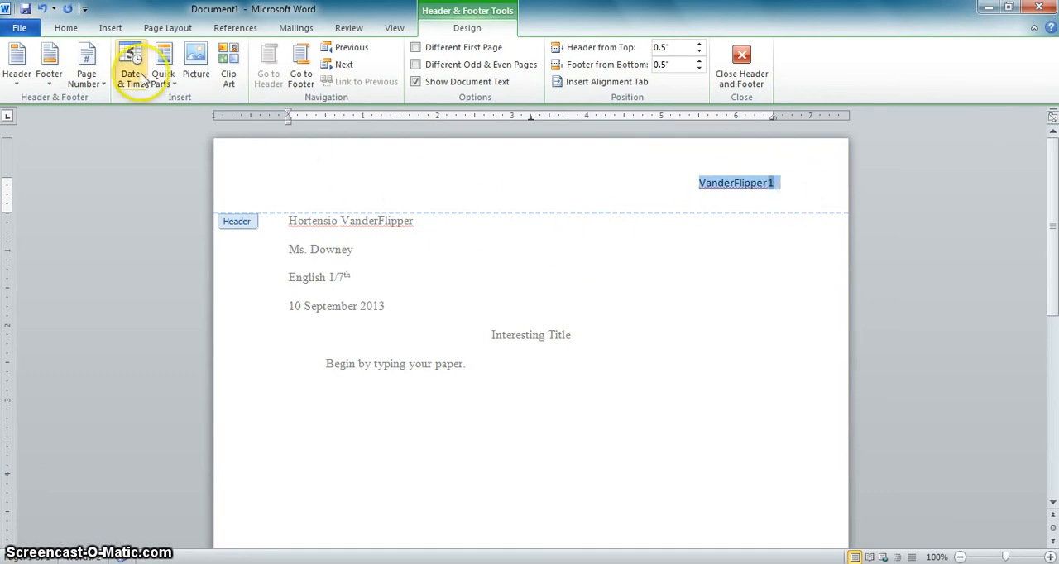
left_click(68, 29)
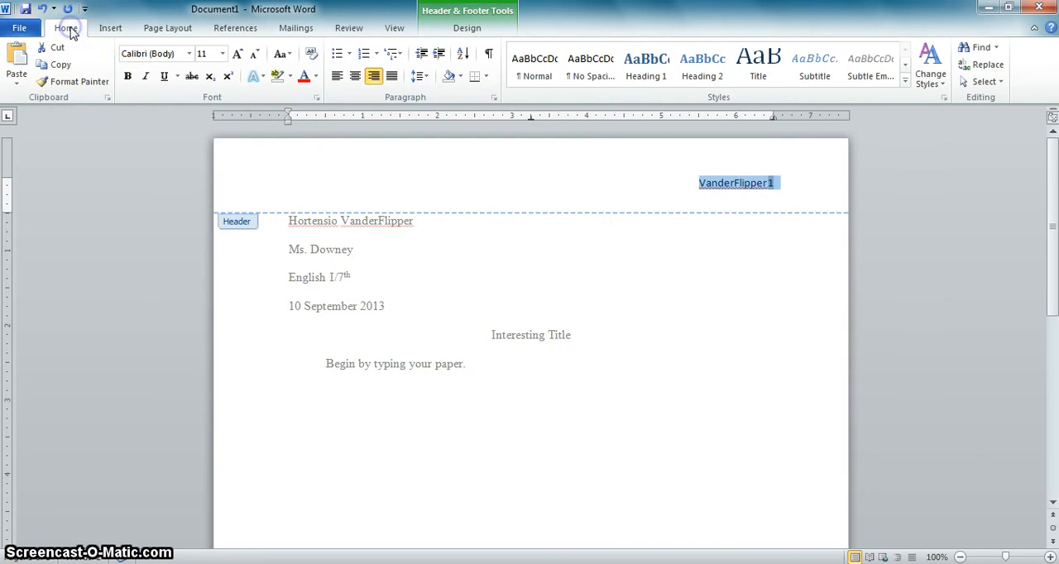
left_click(188, 54)
left_click(175, 143)
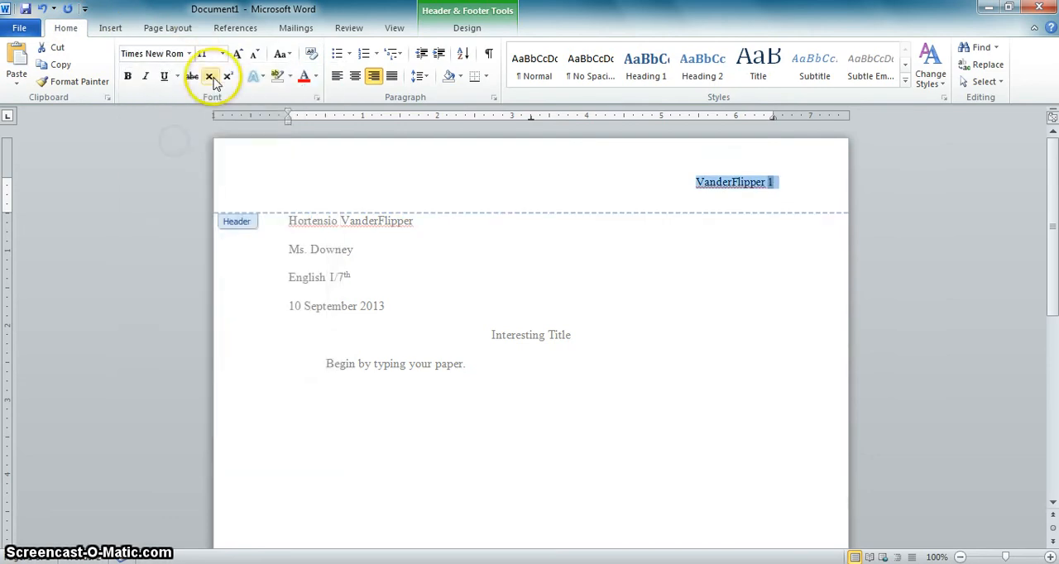
left_click(222, 54)
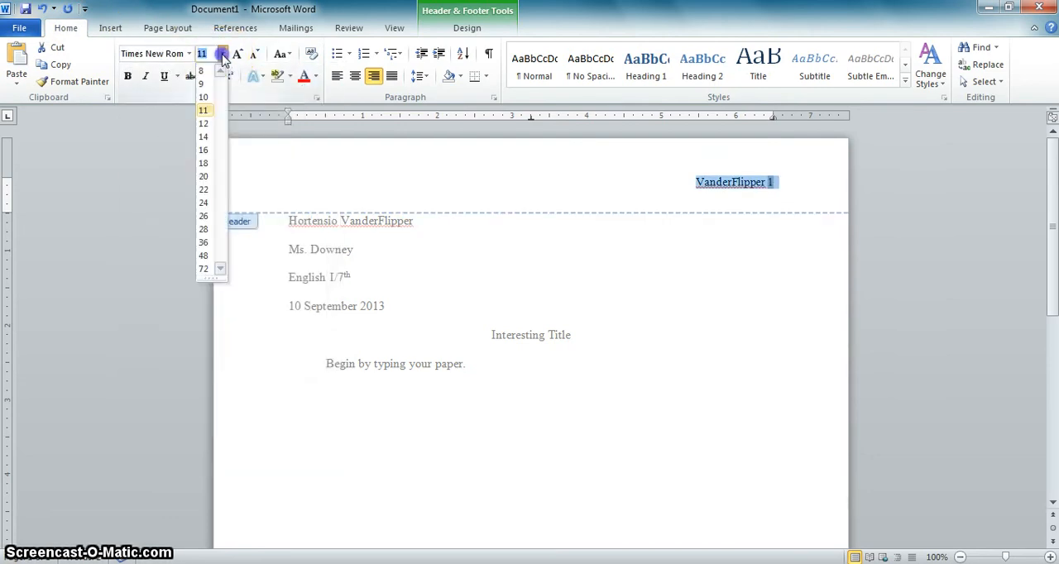
left_click(206, 124)
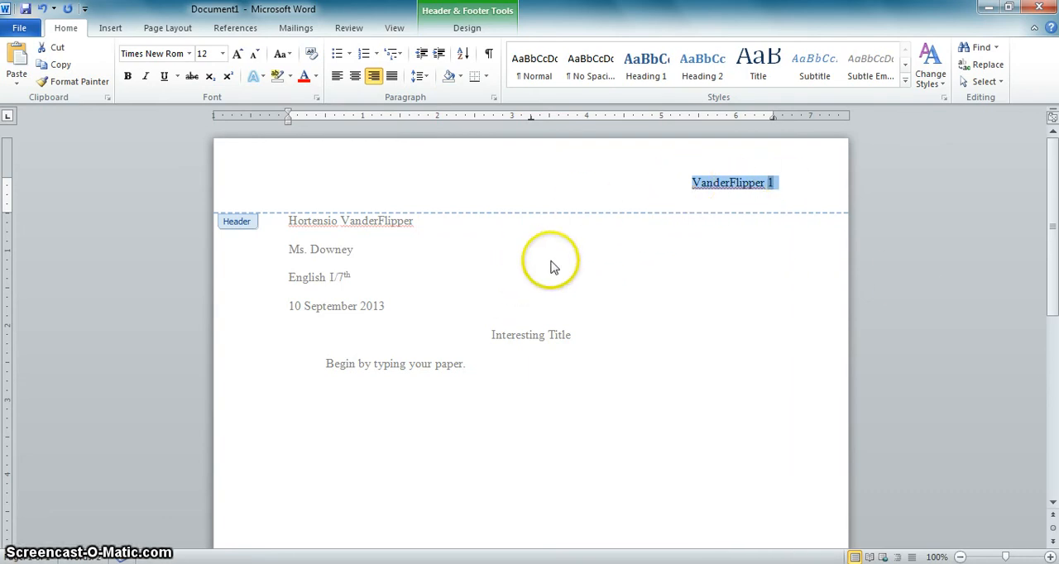
double_click(435, 274)
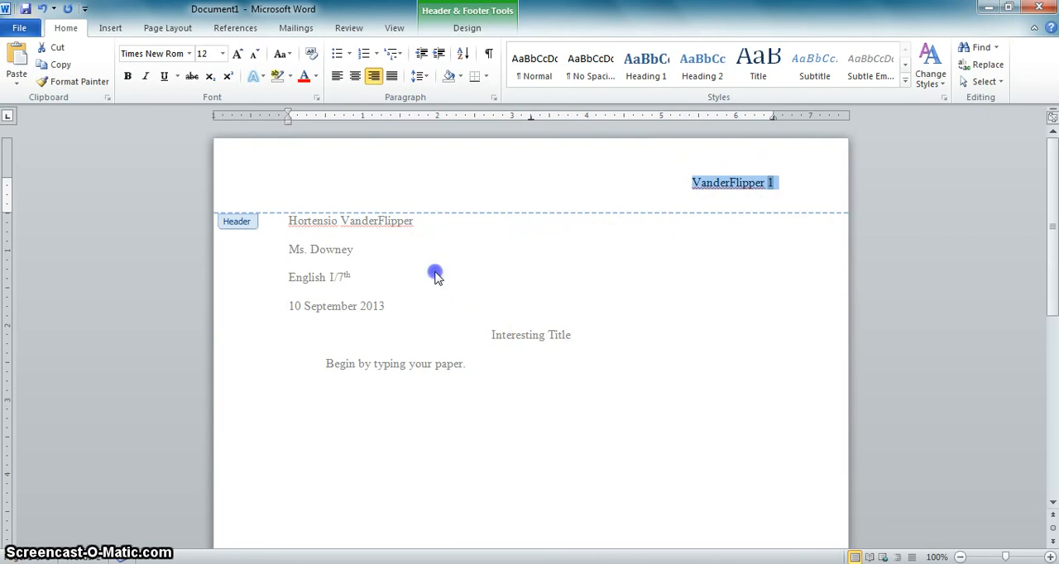